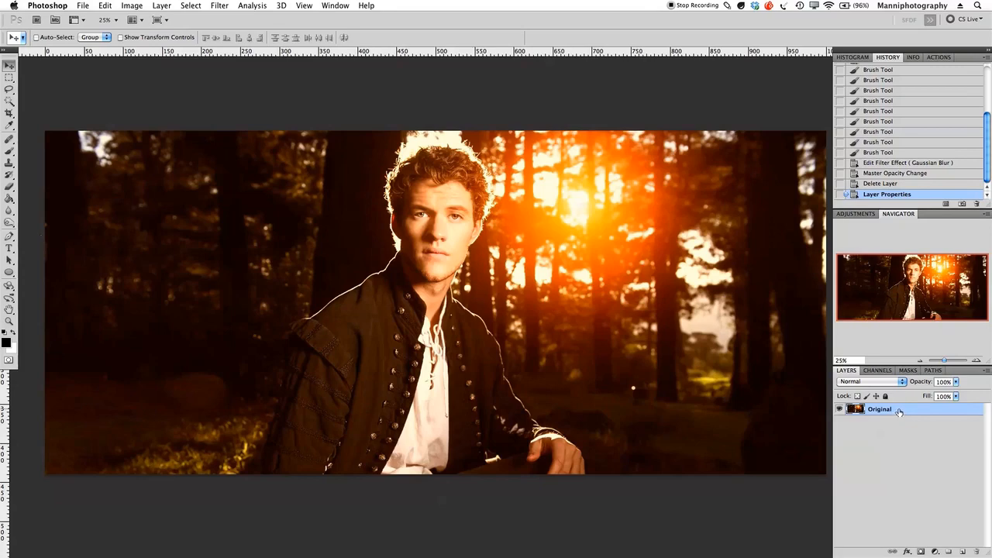
Duplicate the Original layer and name the copy Blur
click(893, 411)
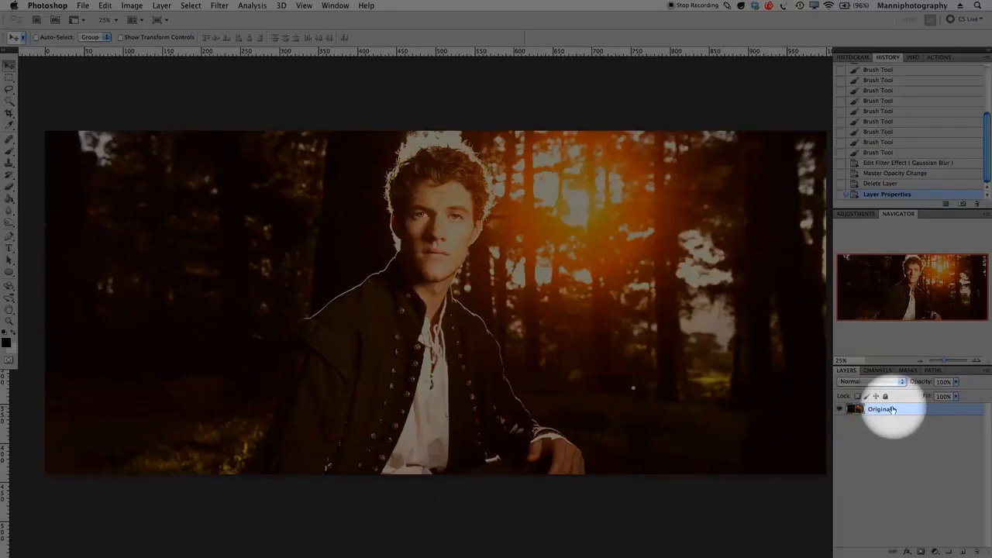
key(super+j)
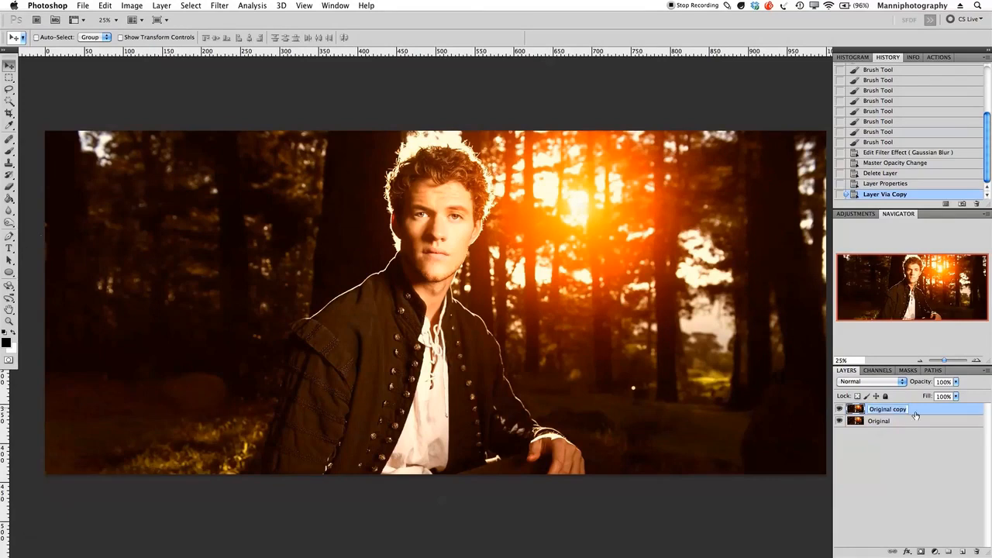
text(Blur)
key(Return)
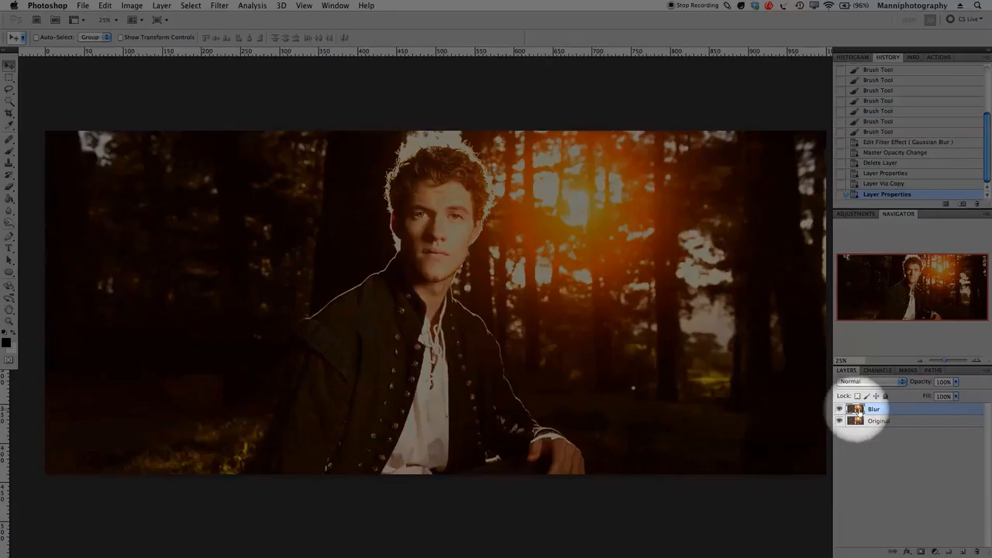
Convert the Blur layer to a Smart Object
double_click(873, 410)
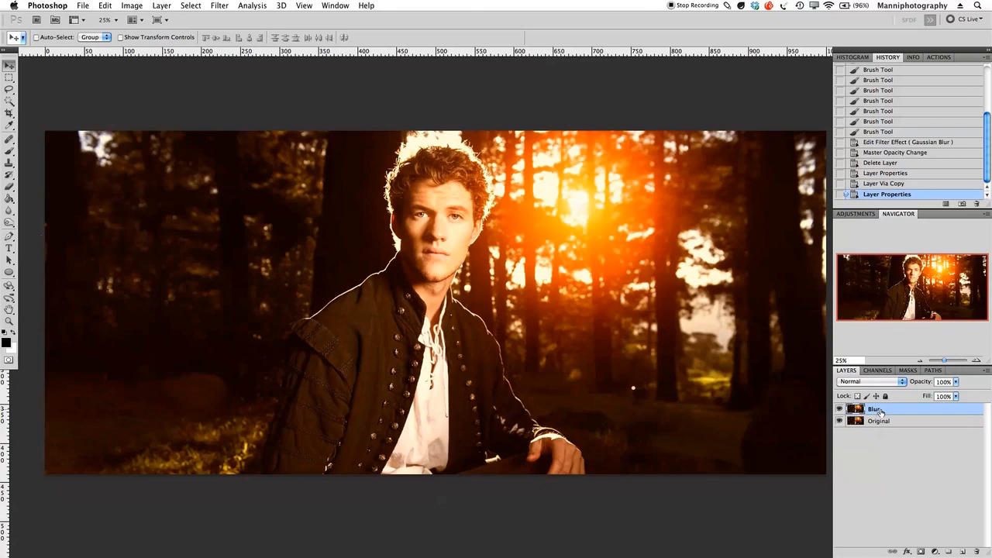
right_click(893, 415)
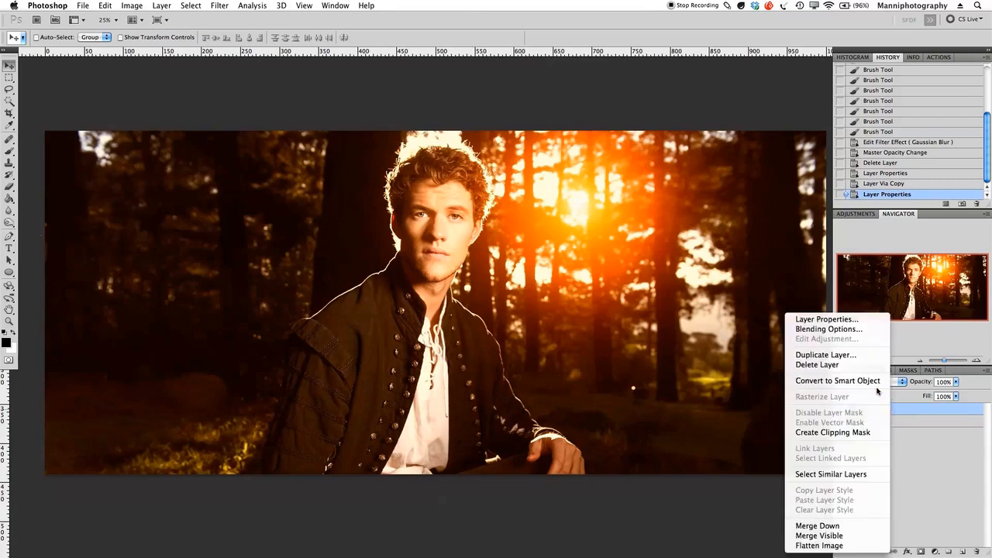
click(869, 386)
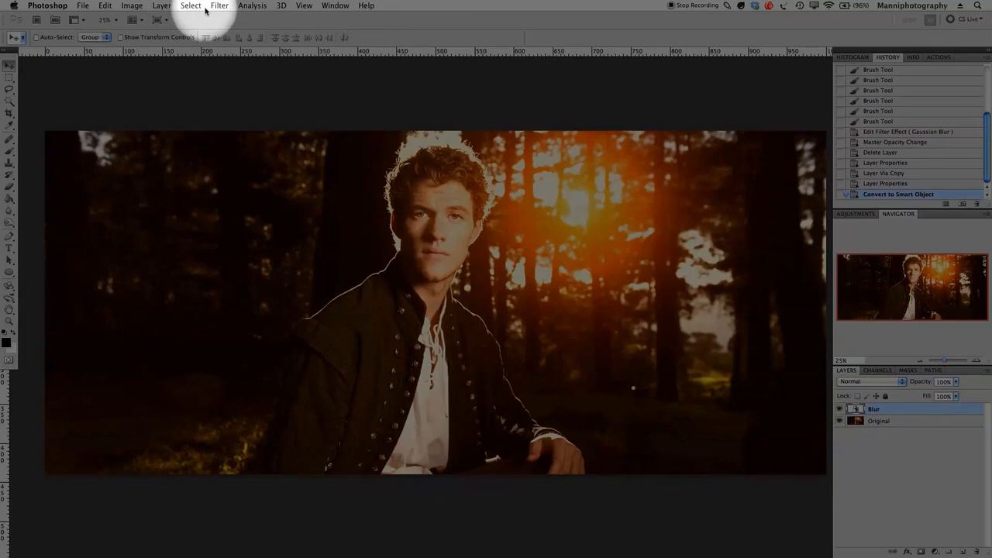
Apply a Gaussian Blur smart filter to the Blur layer with a radius of 6.0 pixels
click(220, 6)
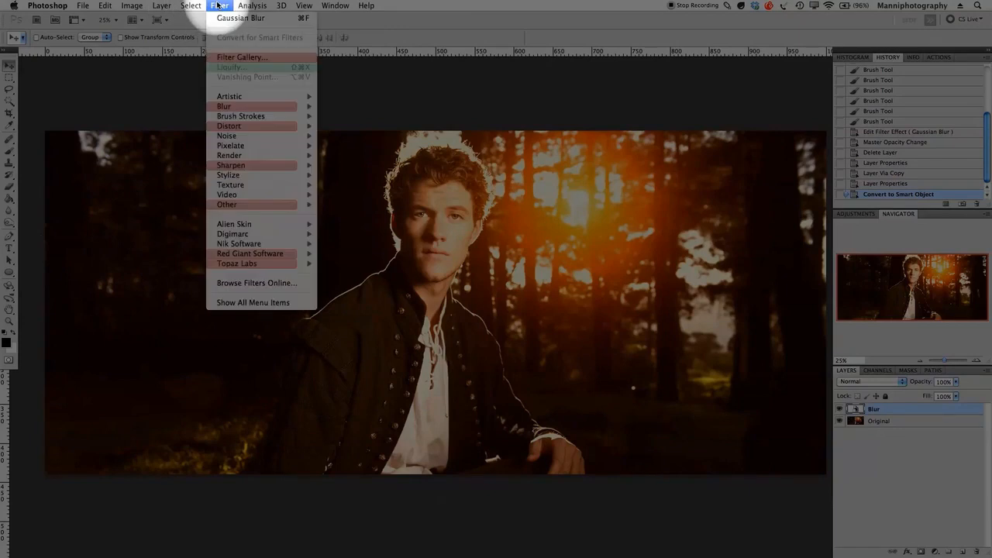
mouse_move(254, 107)
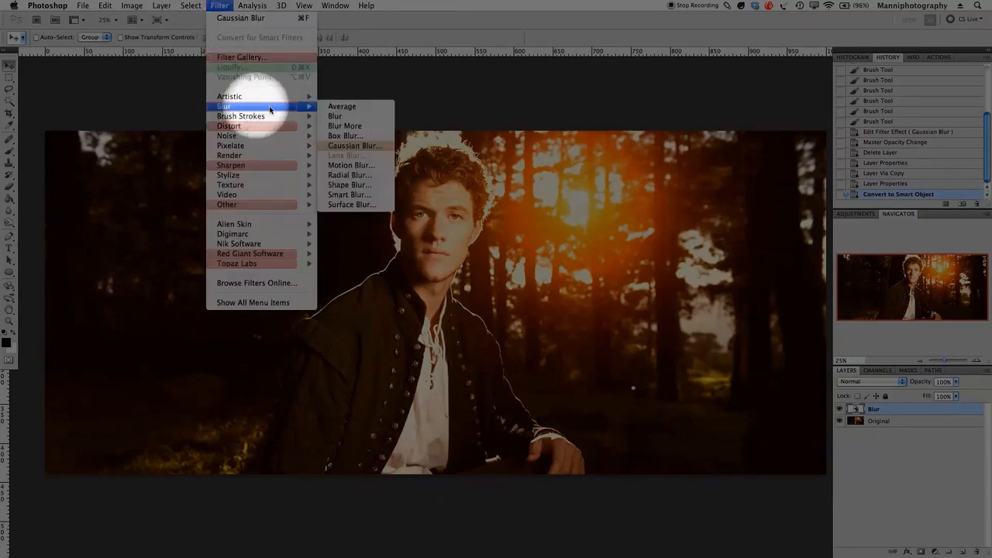
click(338, 146)
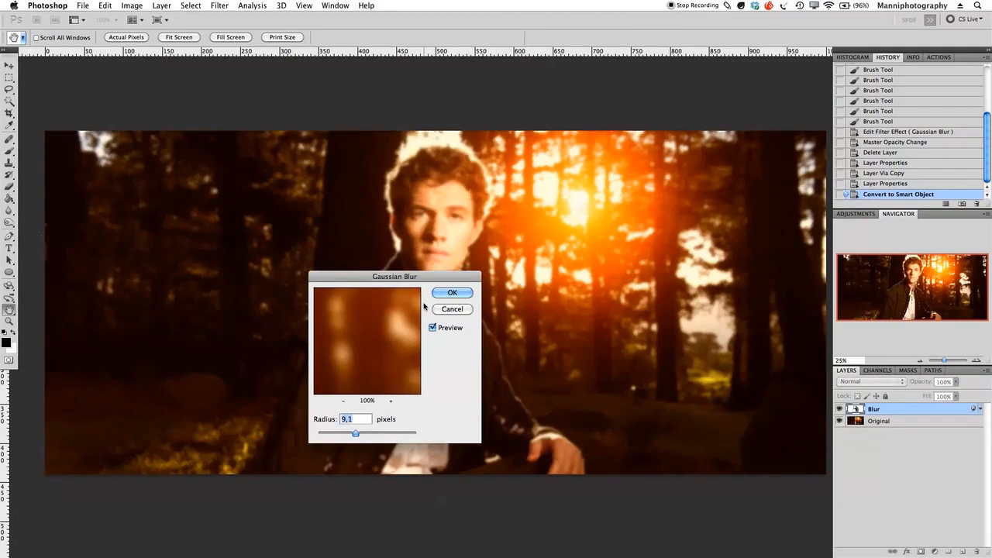
drag(419, 283, 427, 302)
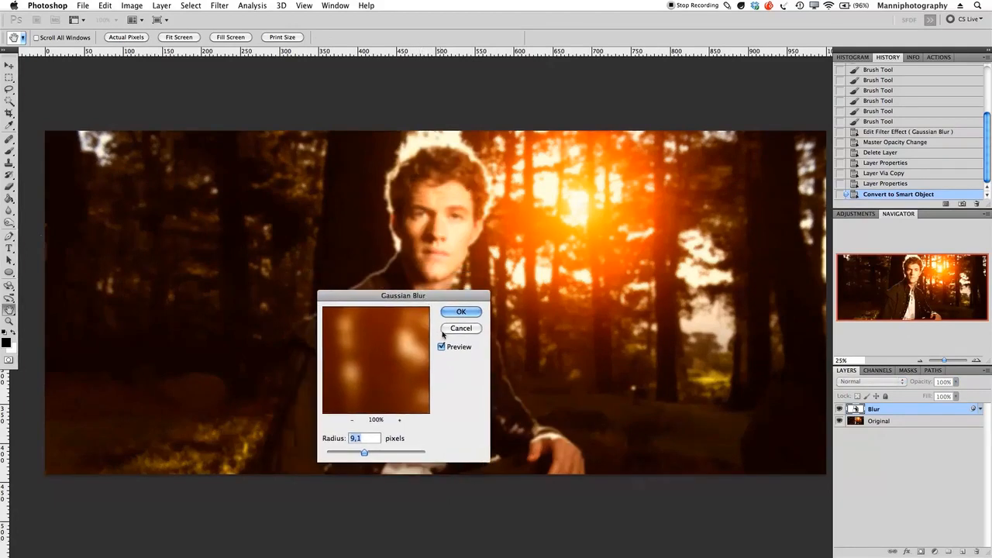
click(384, 361)
drag(355, 456, 388, 437)
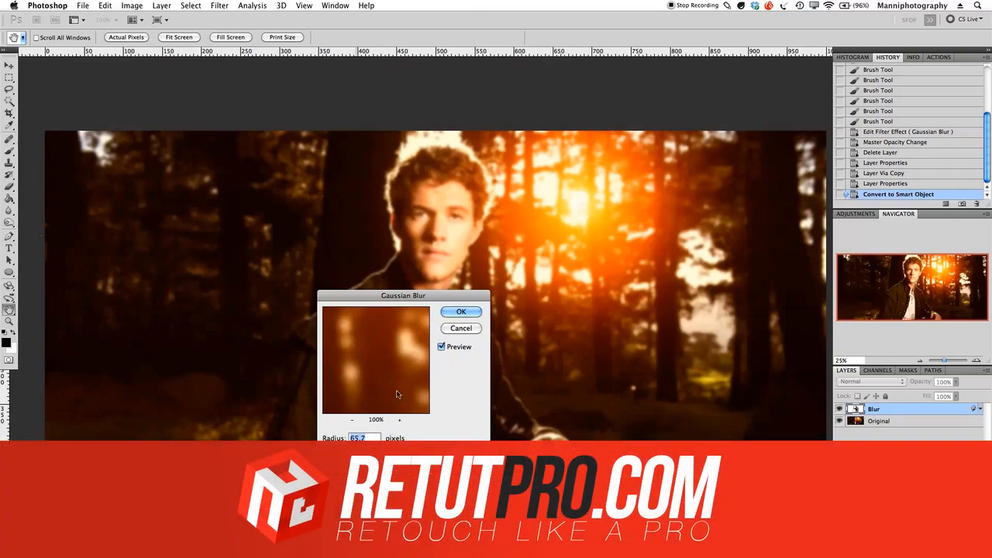
drag(418, 361, 356, 456)
click(461, 312)
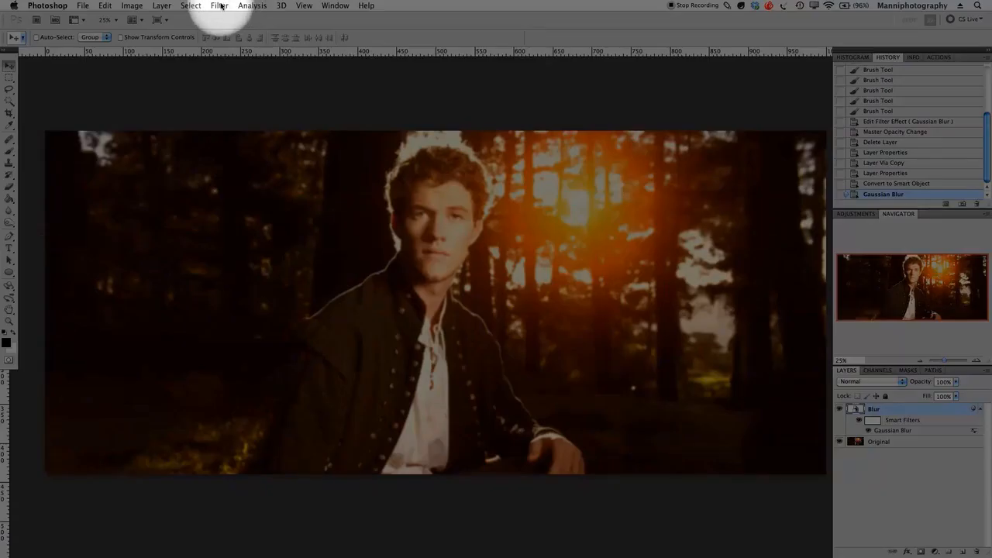
click(223, 6)
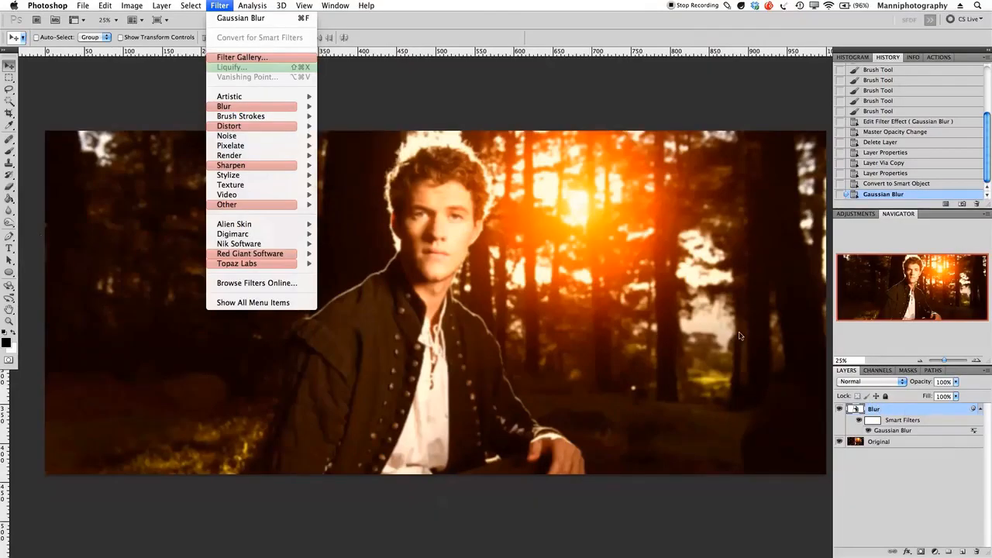
click(467, 117)
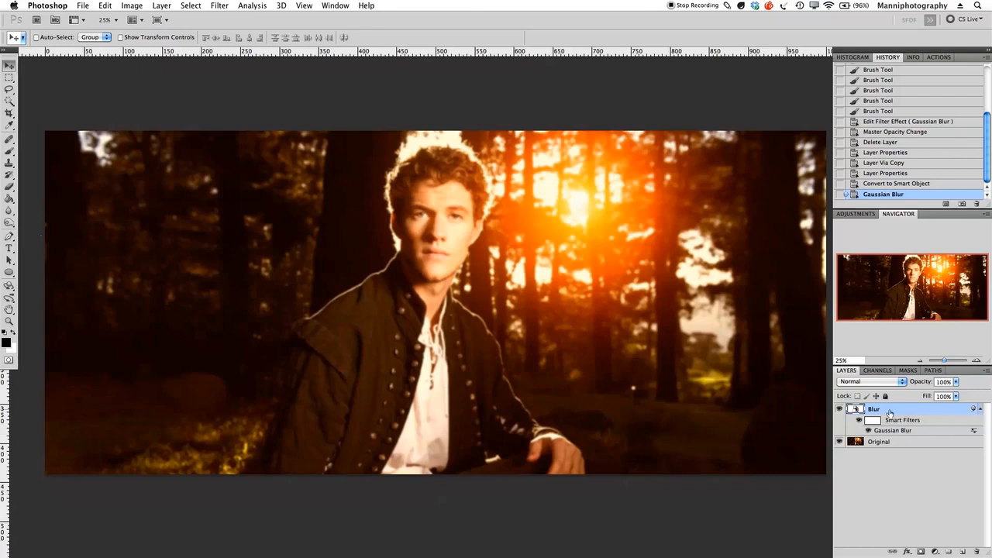
Add a black layer mask to the Blur layer and invert it to white
click(920, 551)
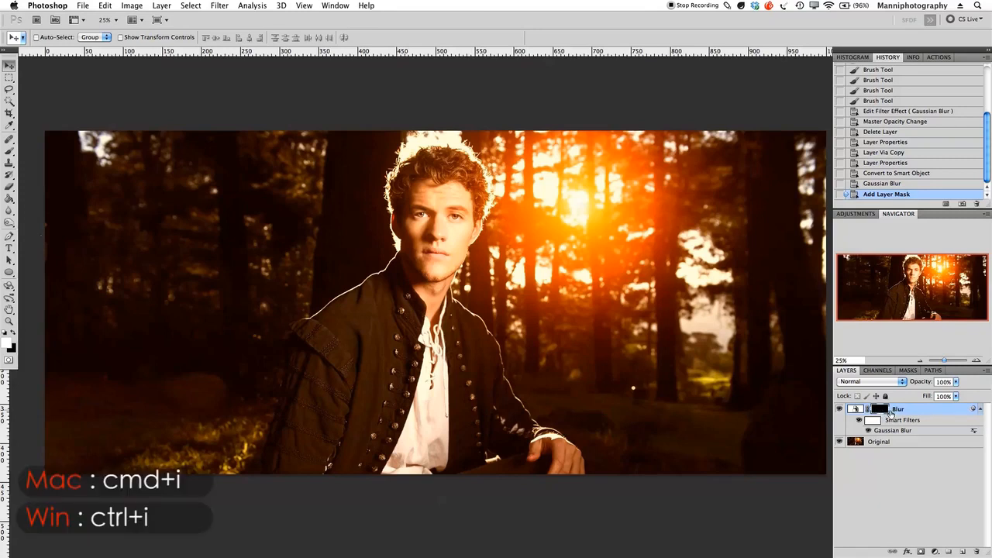
key(super+i)
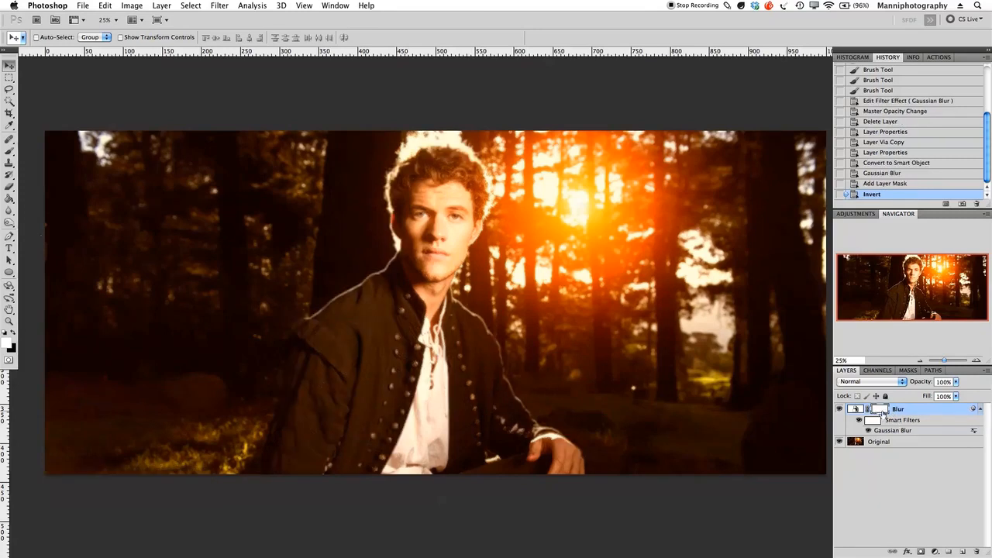
Activate the Brush tool and set its size to 588 pixels for painting on the Blur mask
mouse_move(530, 307)
mouse_down()
mouse_move(508, 308)
mouse_move(518, 307)
mouse_up()
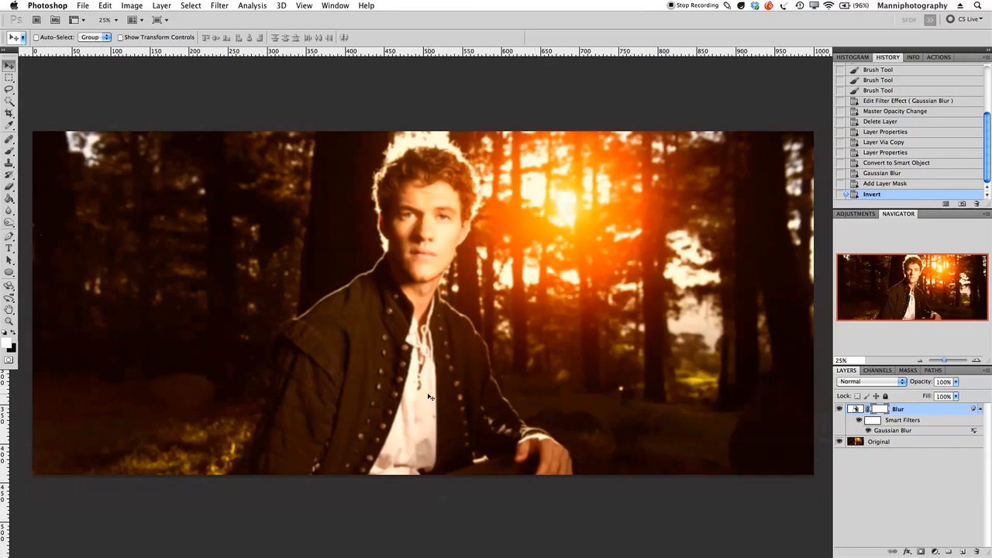
key(b)
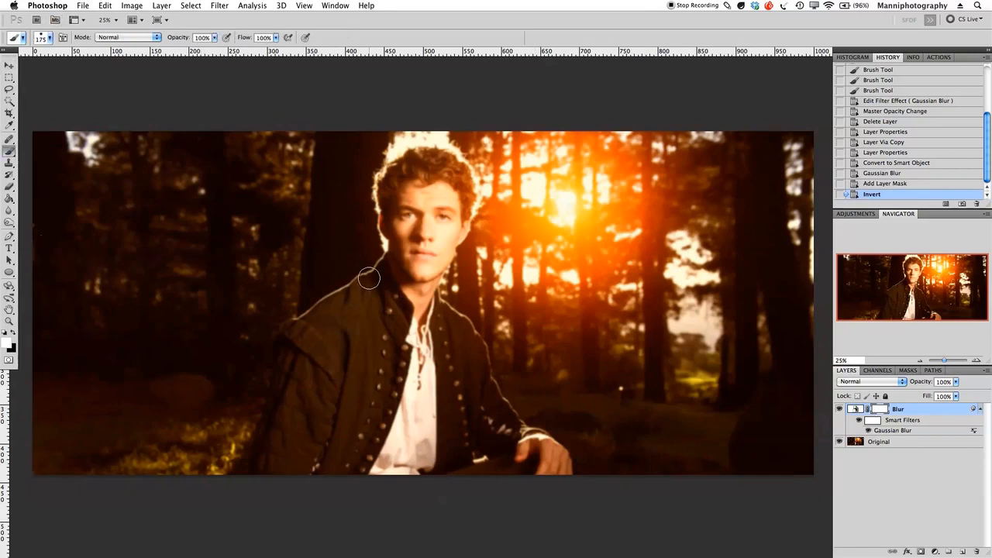
key(])
key(])
key(])
key(])
key(])
key(])
key(])
key([)
key(])
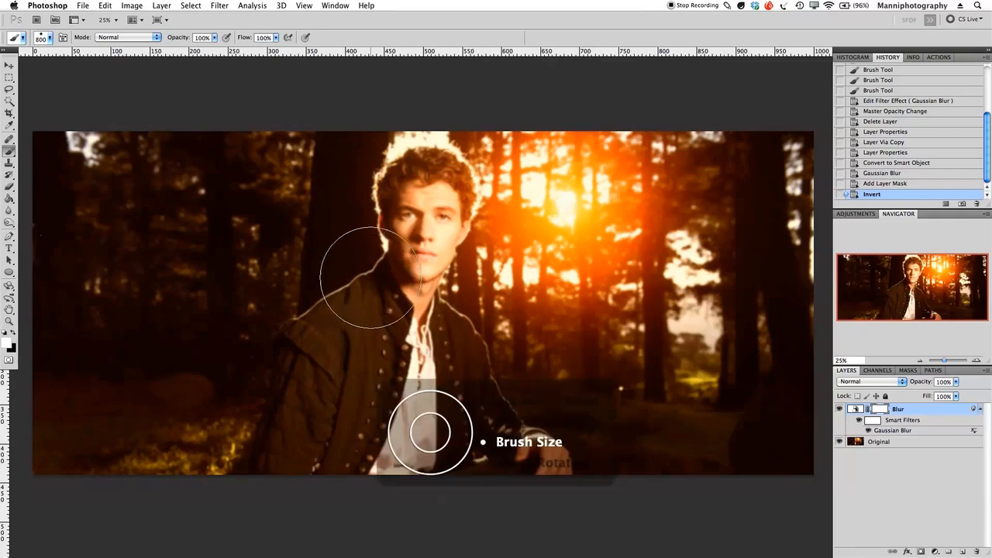
key([)
key([)
key([)
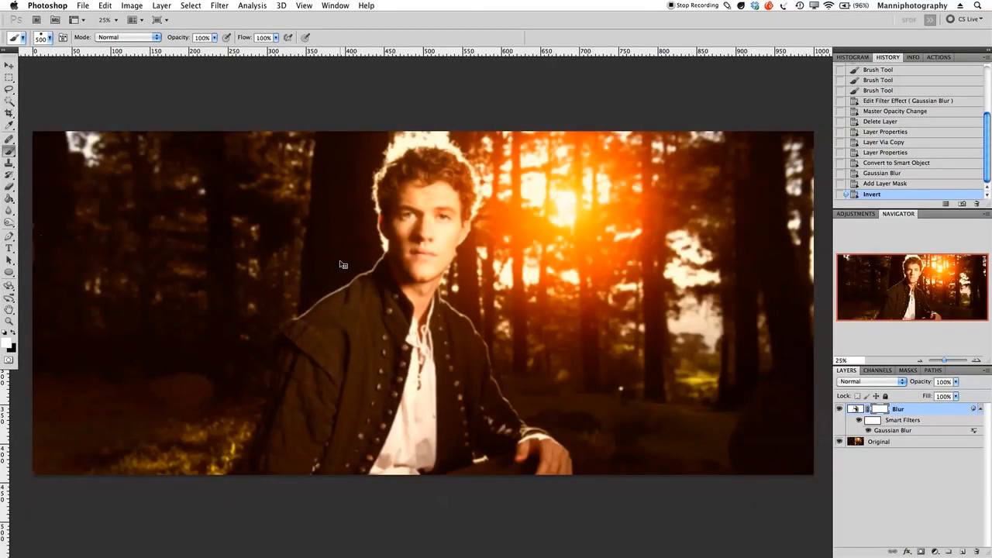
mouse_move(313, 256)
mouse_down()
mouse_move(354, 263)
mouse_move(339, 261)
mouse_move(334, 223)
mouse_move(337, 254)
mouse_move(333, 234)
mouse_move(307, 243)
mouse_up()
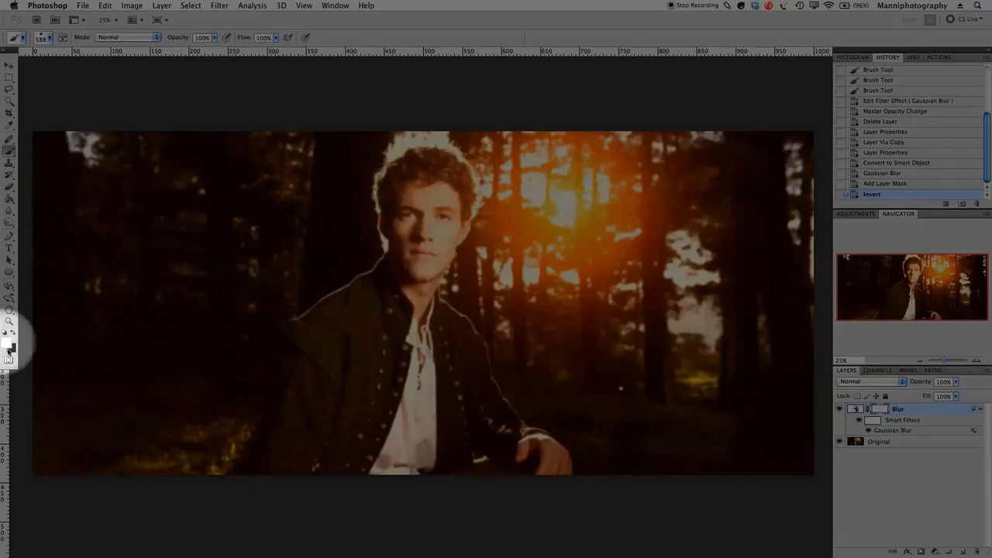
Paint black on the Blur layer's mask over the man's whole figure to take the blur off him
click(11, 344)
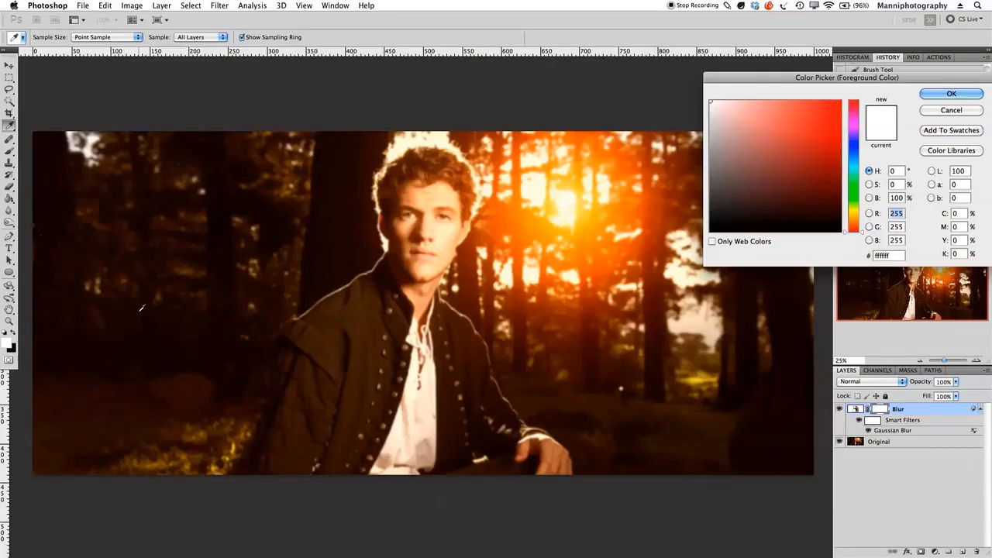
key(Return)
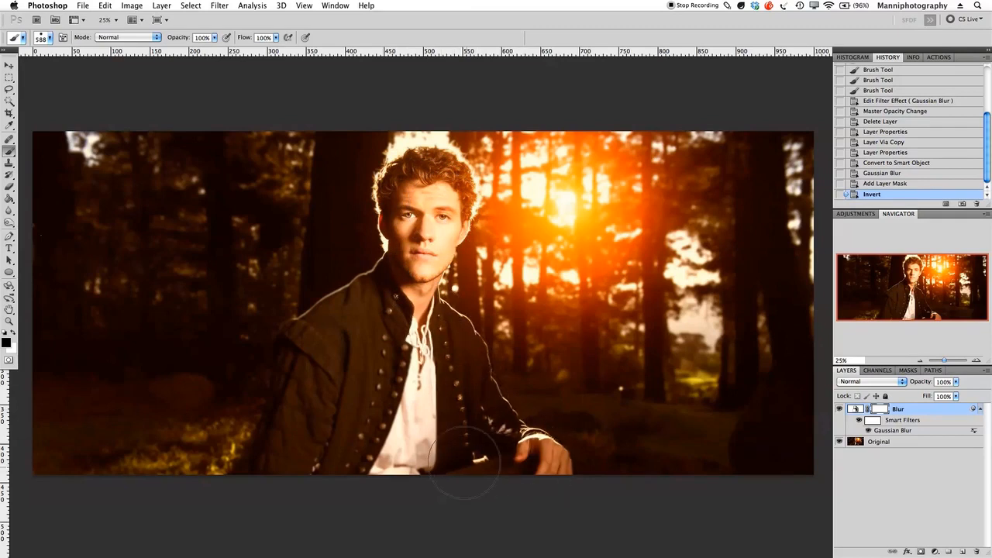
mouse_move(280, 457)
mouse_down()
mouse_move(321, 348)
mouse_move(309, 348)
mouse_move(390, 273)
mouse_move(424, 225)
mouse_up()
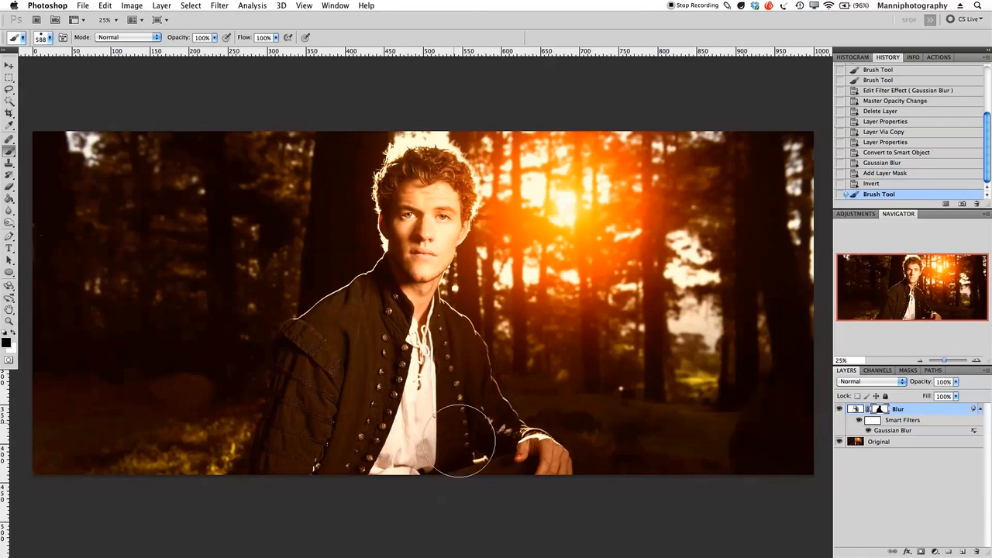
click(438, 322)
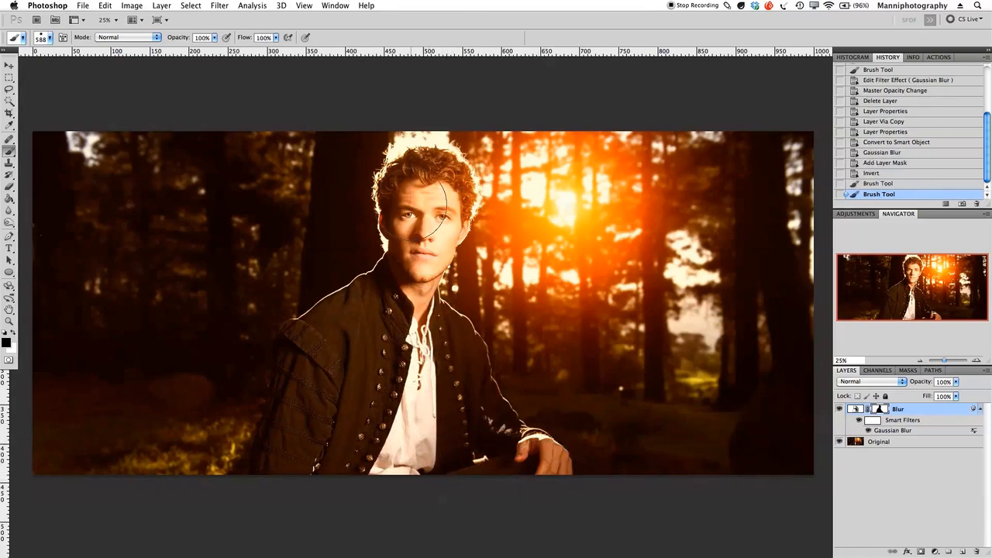
mouse_move(348, 321)
mouse_down()
mouse_move(302, 341)
mouse_move(287, 423)
mouse_up()
With the Original layer temporarily hidden, paint white on the mask above the man's head and along his shoulder edge
click(840, 441)
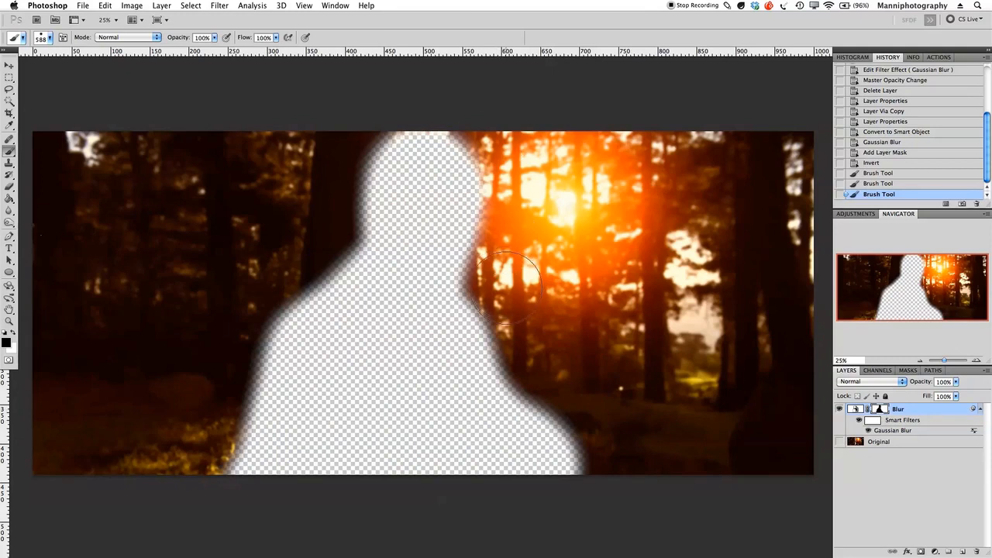
click(13, 333)
mouse_move(238, 332)
mouse_down()
mouse_move(197, 462)
mouse_move(233, 326)
mouse_move(257, 288)
mouse_move(319, 233)
mouse_move(342, 136)
mouse_move(370, 104)
mouse_move(373, 113)
mouse_move(404, 101)
mouse_move(437, 105)
mouse_move(486, 125)
mouse_move(511, 147)
mouse_up()
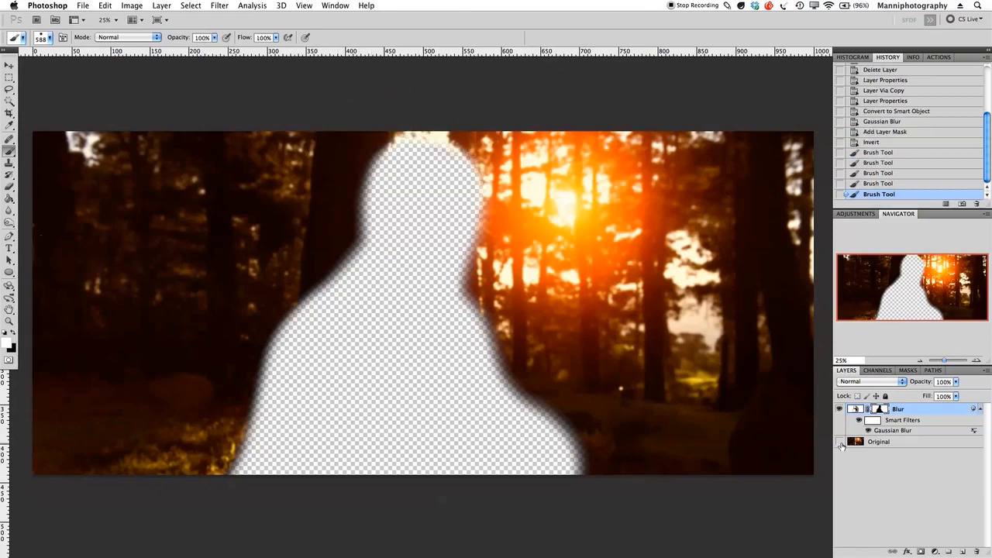
click(840, 443)
Reduce the brush to 228 pixels and paint white on the mask around the man's neck, arm and shoulder to restore background blur
drag(507, 221, 517, 226)
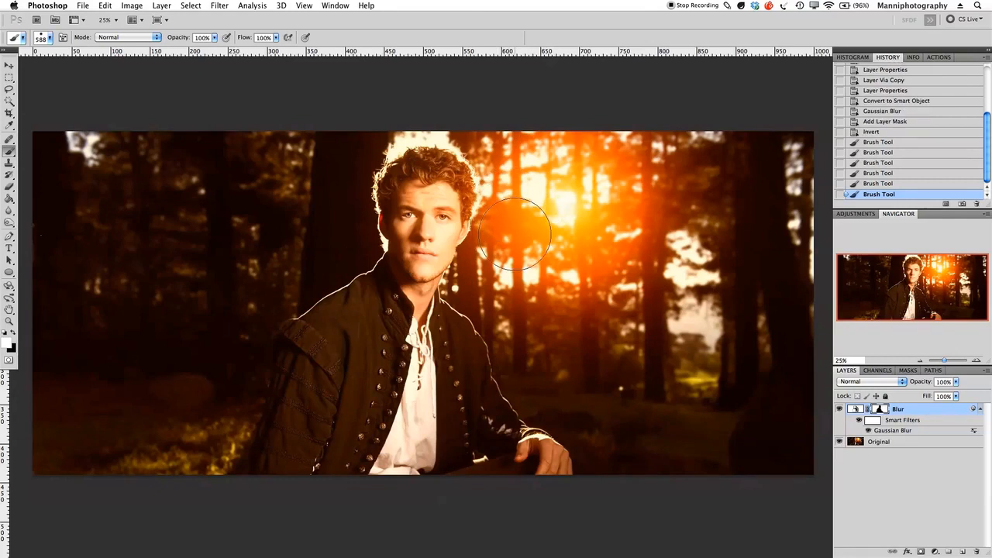
key([)
mouse_move(509, 262)
mouse_down()
mouse_move(535, 232)
mouse_move(535, 268)
mouse_move(474, 256)
mouse_up()
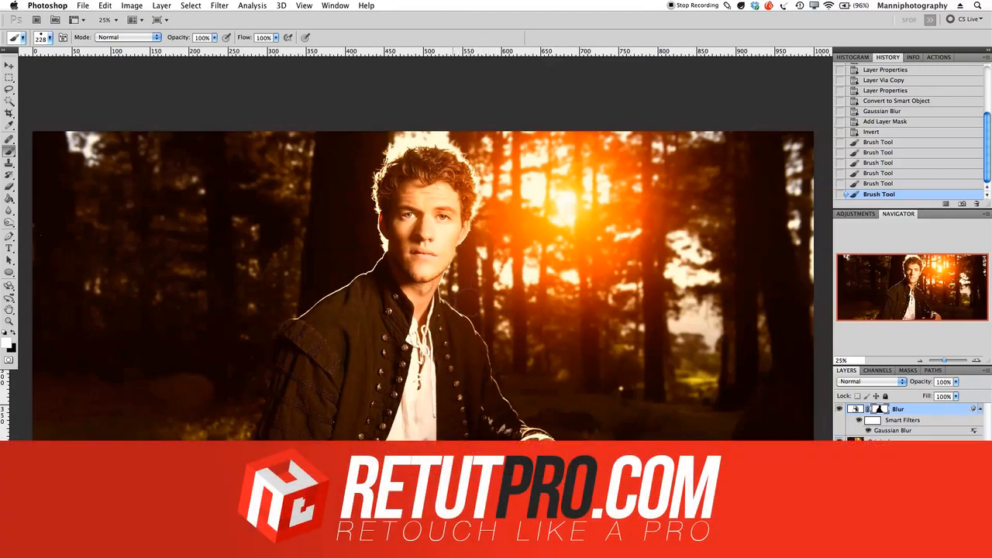
mouse_move(497, 330)
mouse_down()
mouse_move(537, 411)
mouse_move(572, 419)
mouse_move(577, 459)
mouse_up()
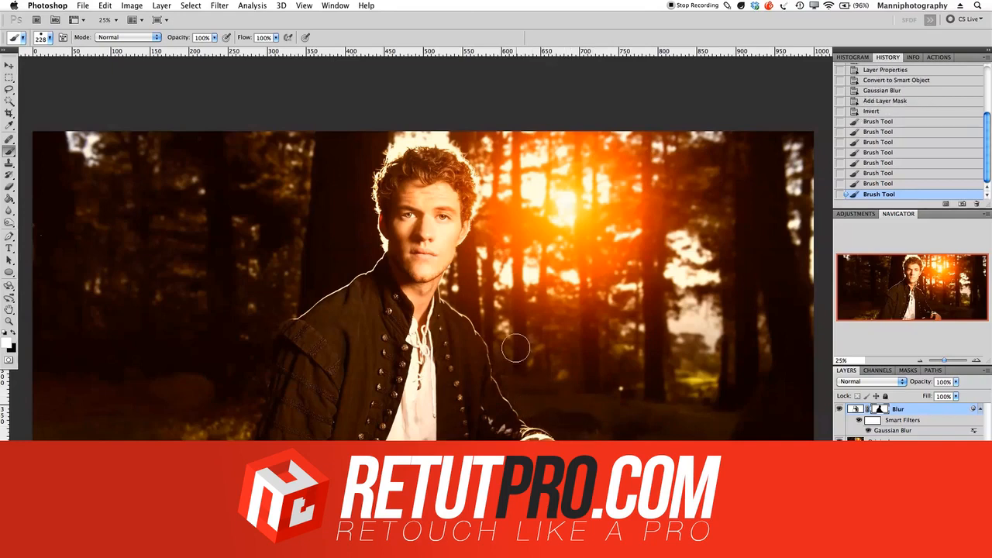
drag(469, 300, 463, 272)
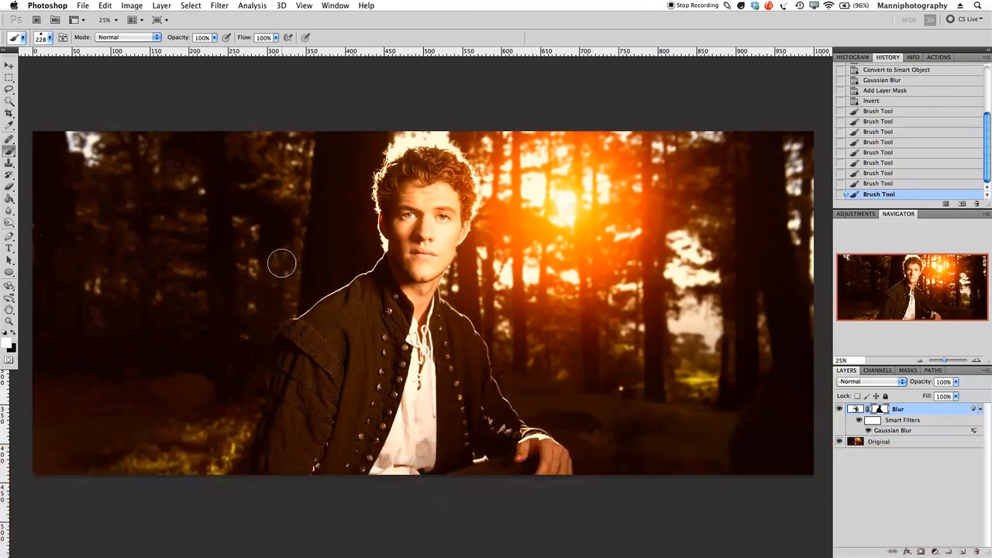
mouse_move(341, 256)
mouse_down()
mouse_move(365, 256)
mouse_move(336, 277)
mouse_up()
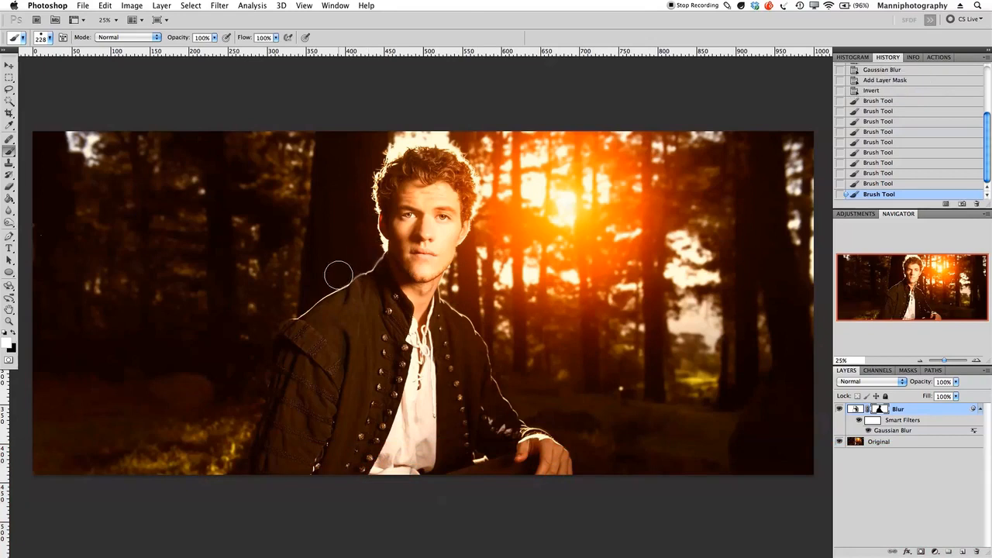
Refine the mask edge with black along the shoulder and neck and white beside the shoulder and sleeve
key(x)
mouse_move(367, 285)
mouse_down()
mouse_move(359, 288)
mouse_move(409, 257)
mouse_up()
key(x)
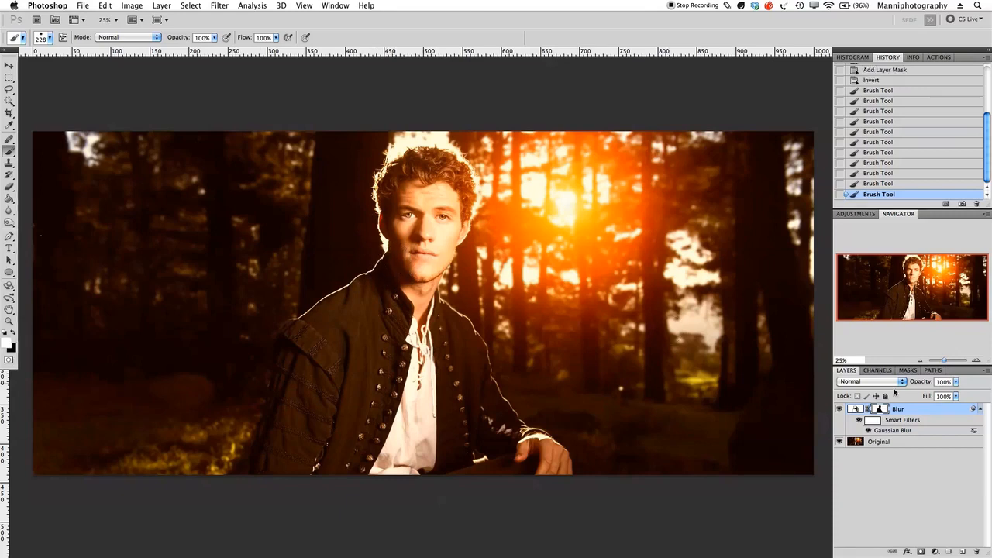
click(840, 441)
click(839, 441)
drag(349, 268, 381, 279)
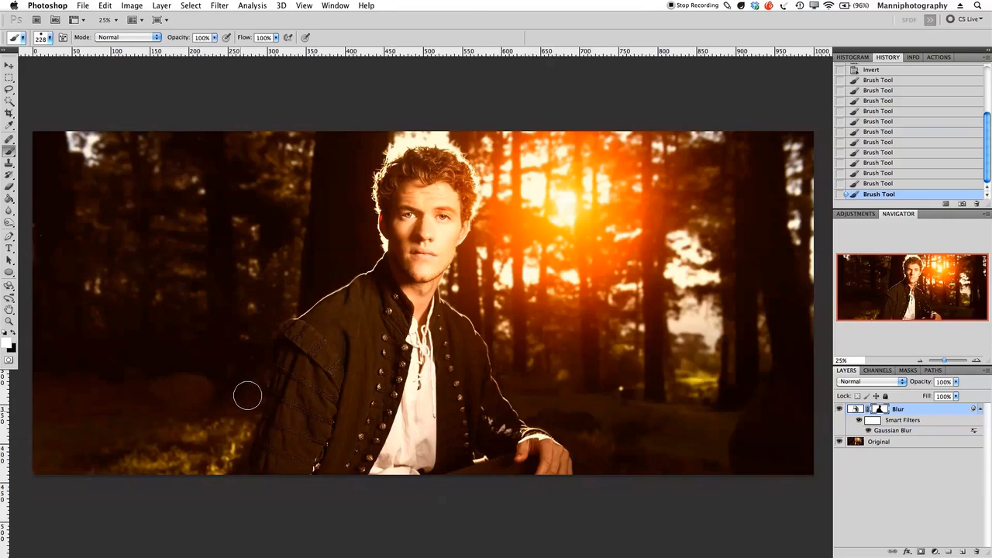
drag(251, 391, 262, 345)
Check the mask's coverage by hiding and showing the Original layer, and reselect the Blur layer's mask
click(880, 442)
key(x)
click(839, 441)
click(839, 442)
click(840, 442)
click(839, 441)
key(x)
click(880, 409)
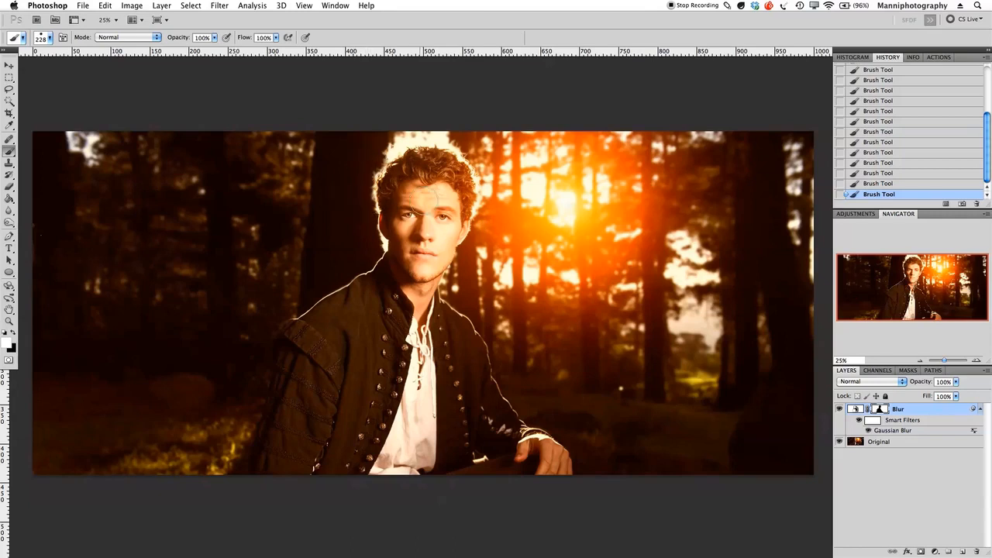
key(x)
Reopen the Gaussian Blur smart filter on the Blur layer and readjust its radius
double_click(893, 430)
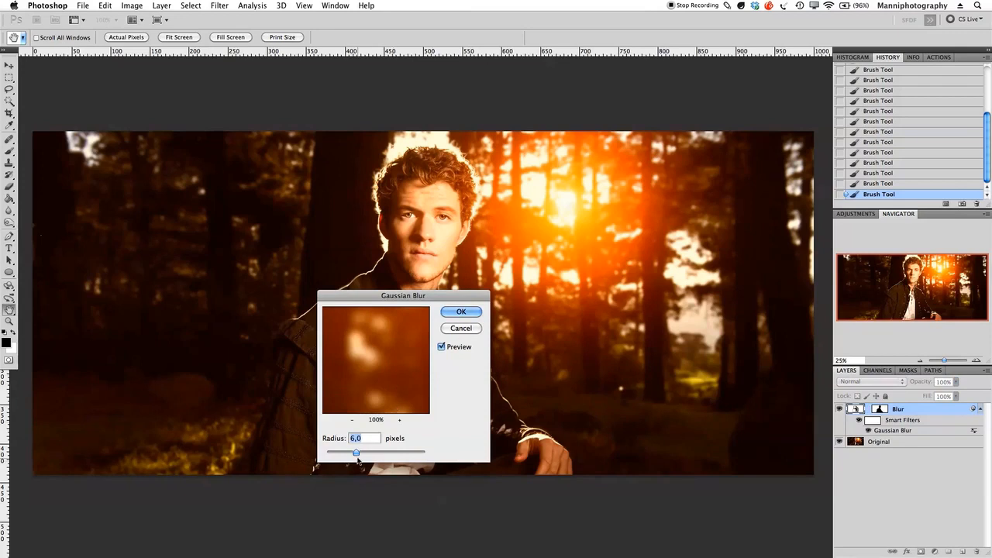
drag(354, 455, 496, 299)
click(467, 311)
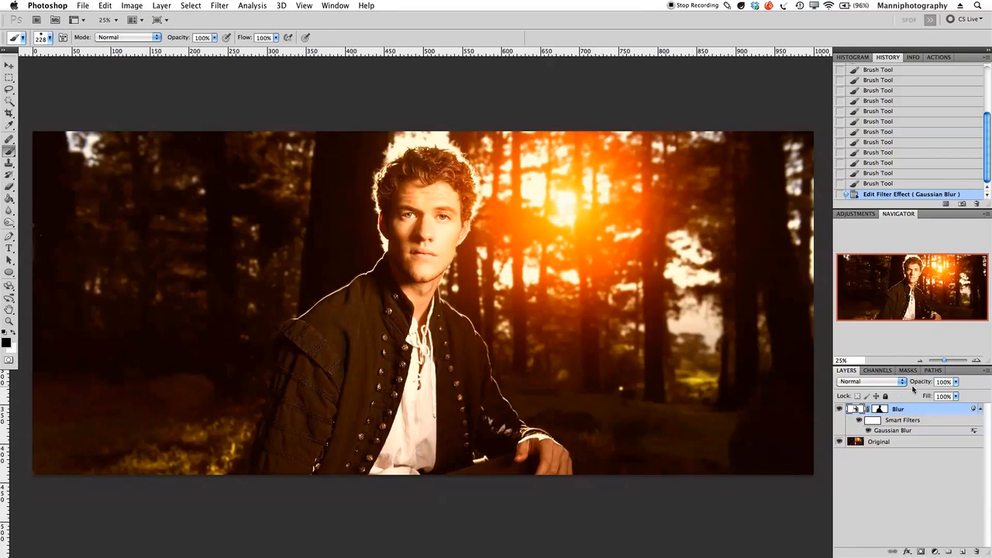
Set the Blur layer's opacity to 72% and compare the photo with that layer hidden and shown
drag(913, 385, 908, 389)
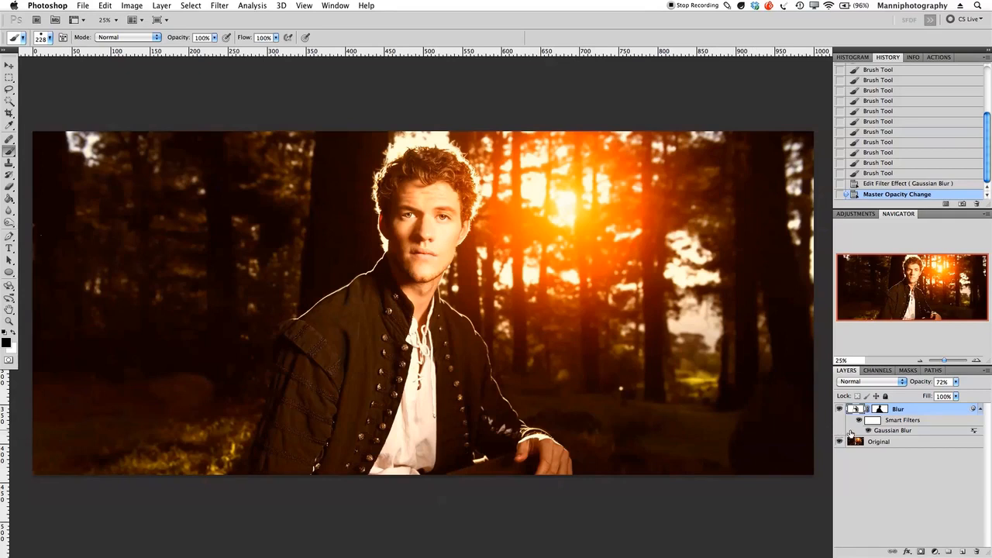
click(840, 409)
click(841, 409)
click(840, 411)
click(839, 409)
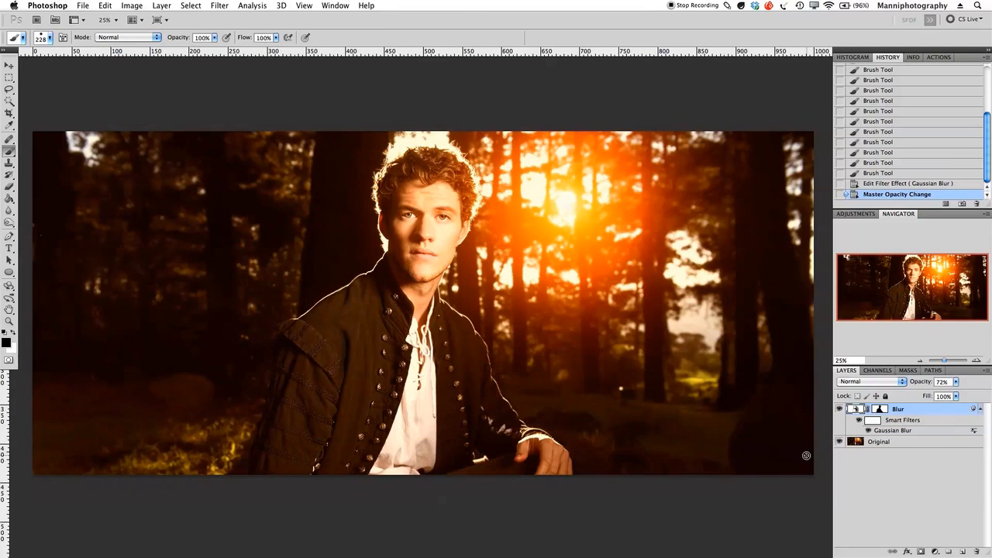